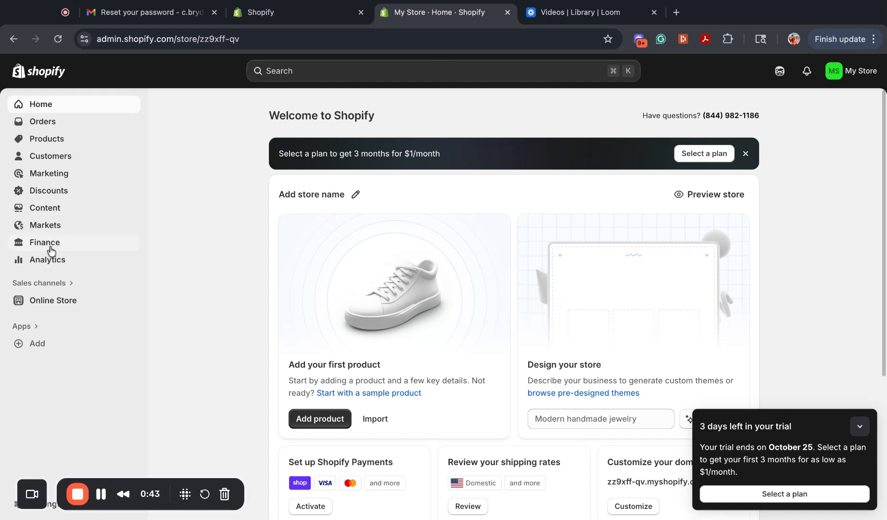
# Search the store's apps for "disputifier" and install Disputifier: Smart Chargebacks, granting it the requested data access.
pyautogui.click(27, 329)
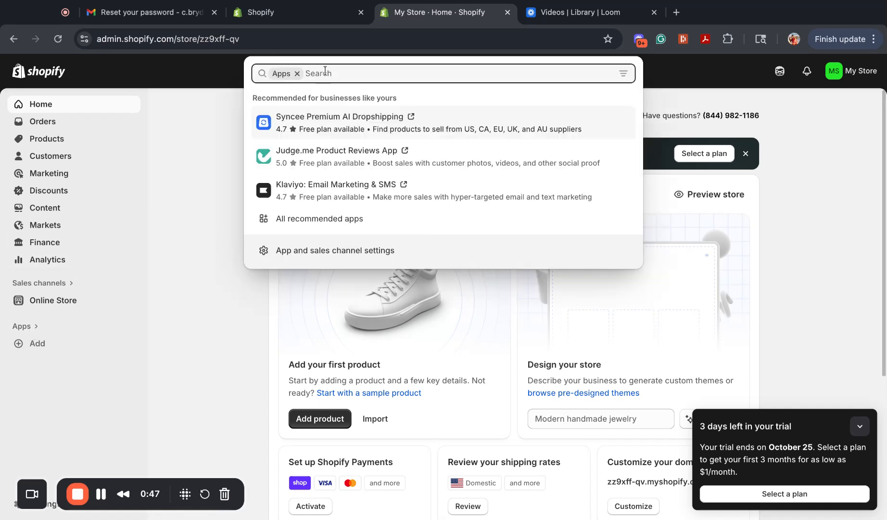
pyautogui.write('dispuy')
pyautogui.press('BackSpace')
pyautogui.press('BackSpace')
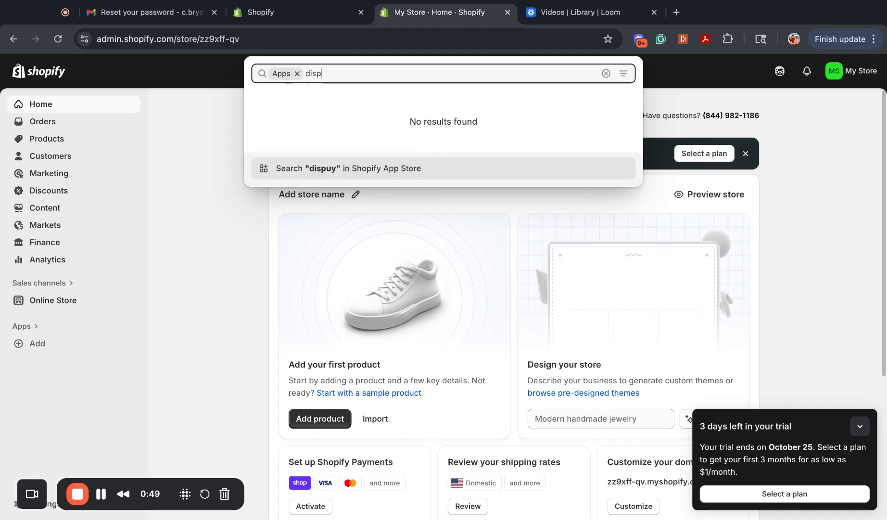
pyautogui.write('uti')
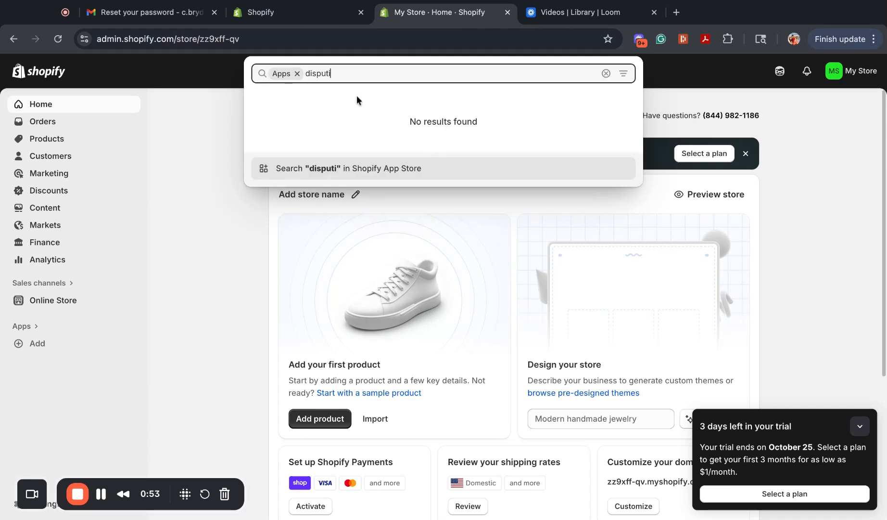
pyautogui.write('fier')
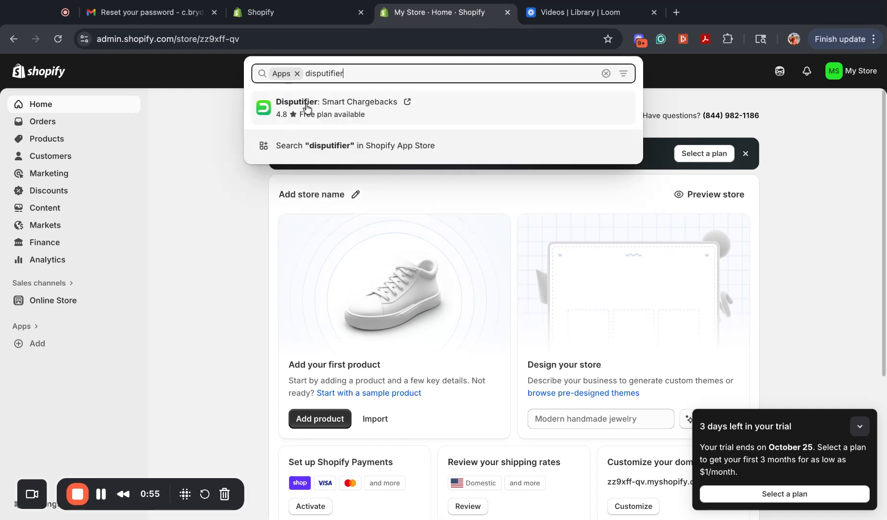
pyautogui.click(322, 113)
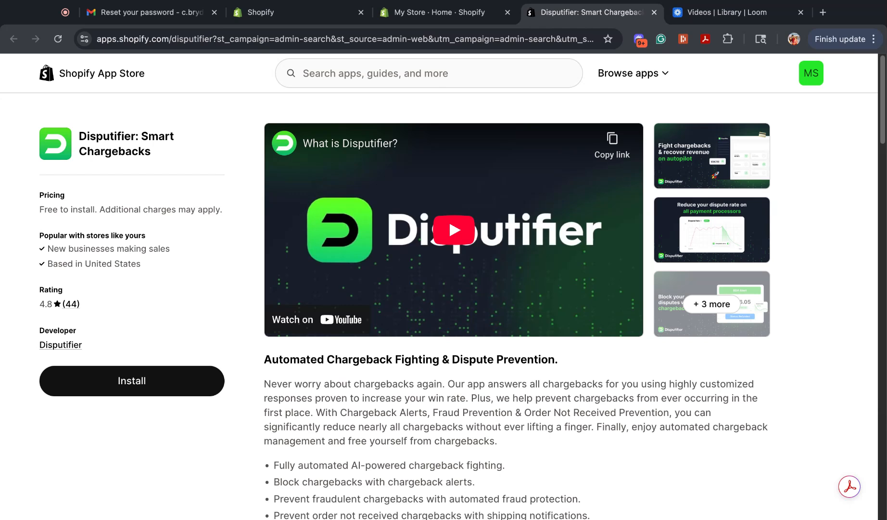
pyautogui.click(105, 388)
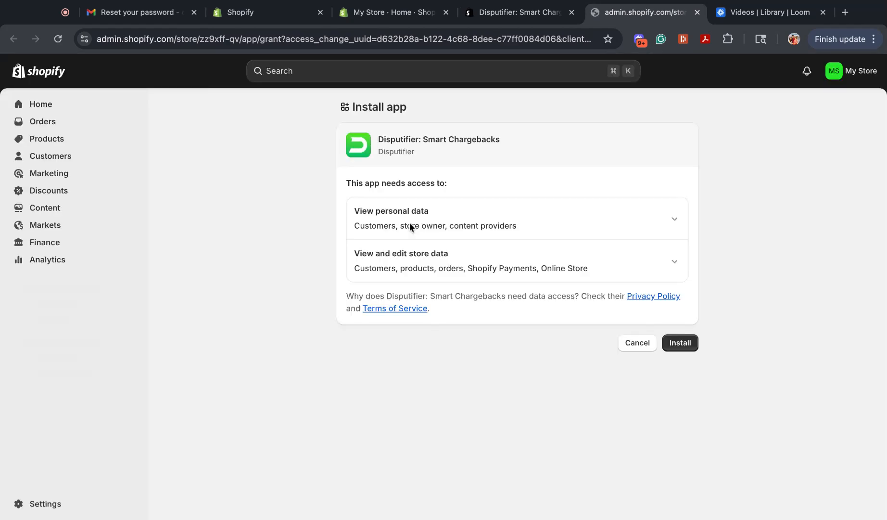
pyautogui.click(676, 343)
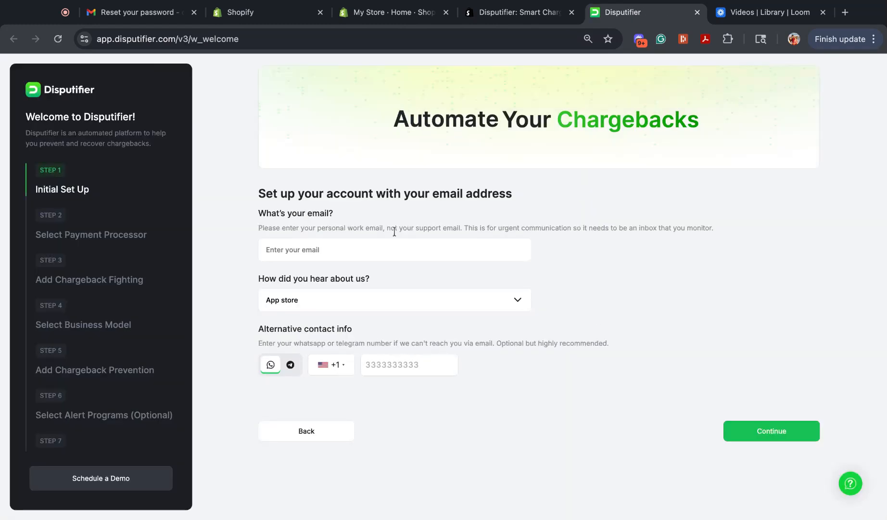
# Enter the account's email address in the initial setup and continue to the payment processor selection.
pyautogui.click(281, 245)
pyautogui.write('test@')
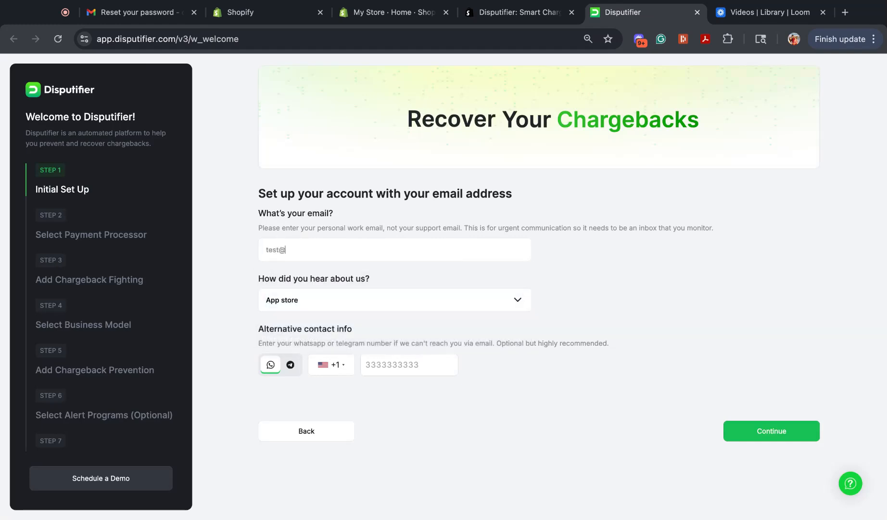
pyautogui.write('test.com')
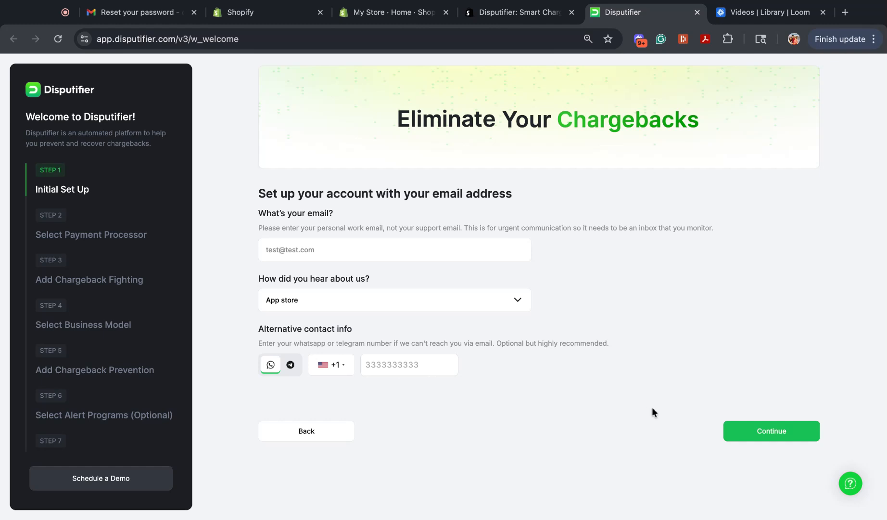
pyautogui.click(753, 436)
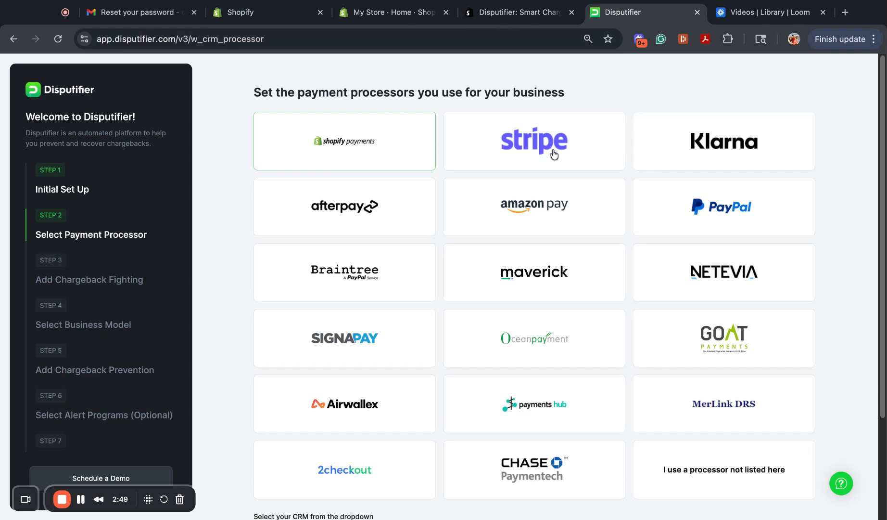
# Review the payment processor and CRM options, keep Shopify as the CRM, and continue to chargeback fighting.
pyautogui.scroll(-1, 245, 256)
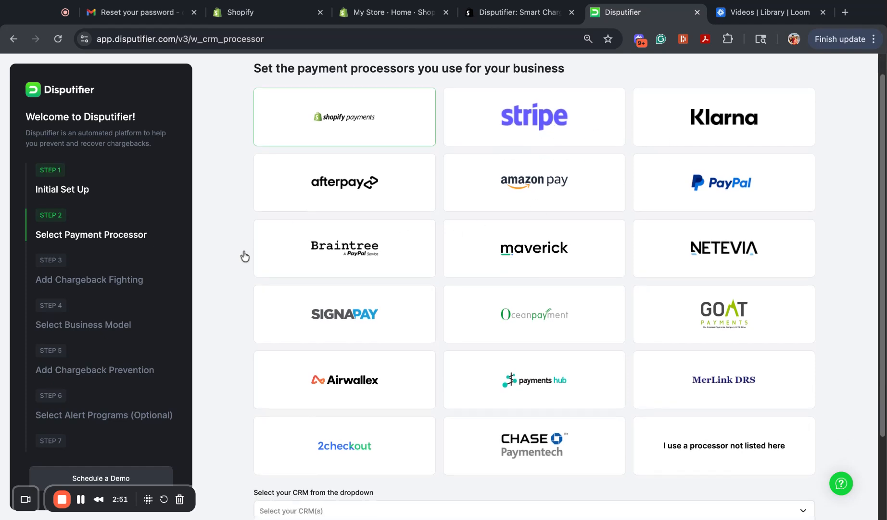
pyautogui.scroll(-2, 243, 255)
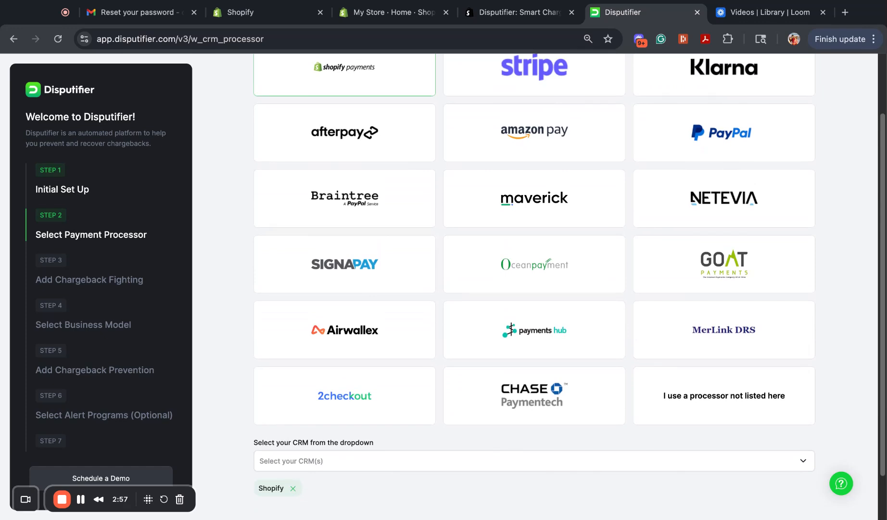
pyautogui.click(724, 395)
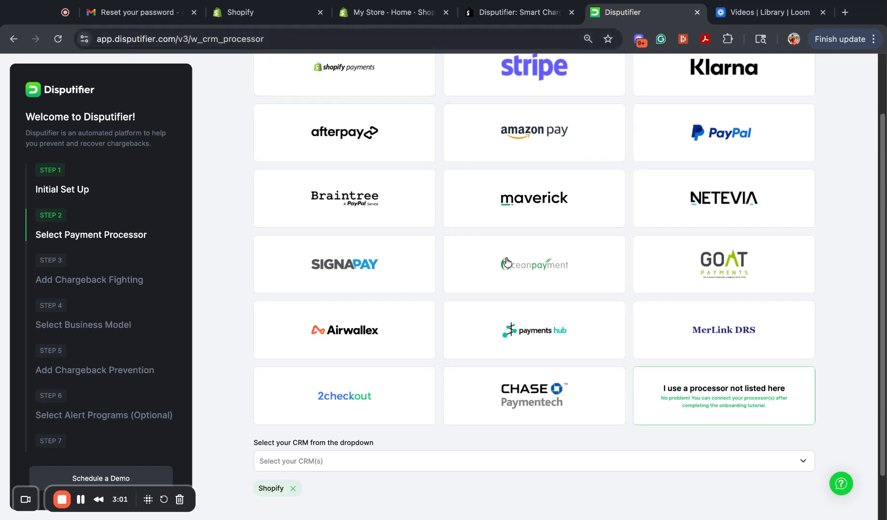
pyautogui.click(663, 389)
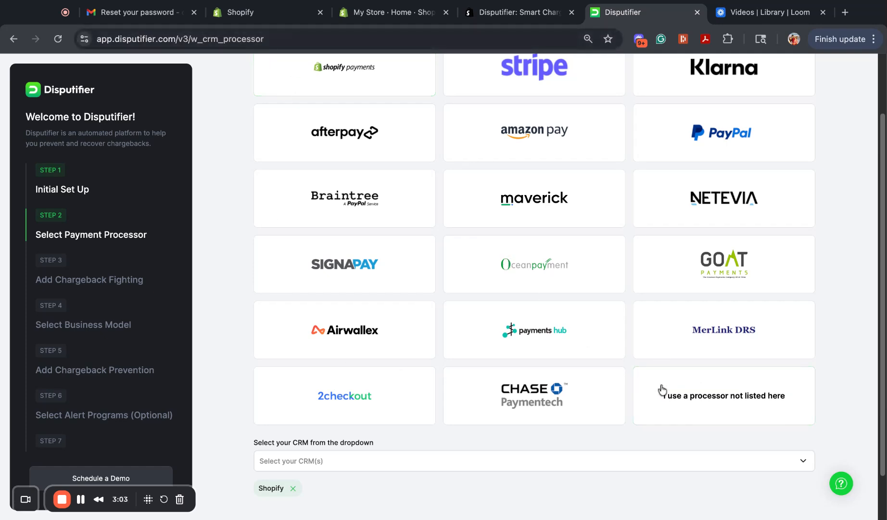
pyautogui.scroll(-2, 232, 149)
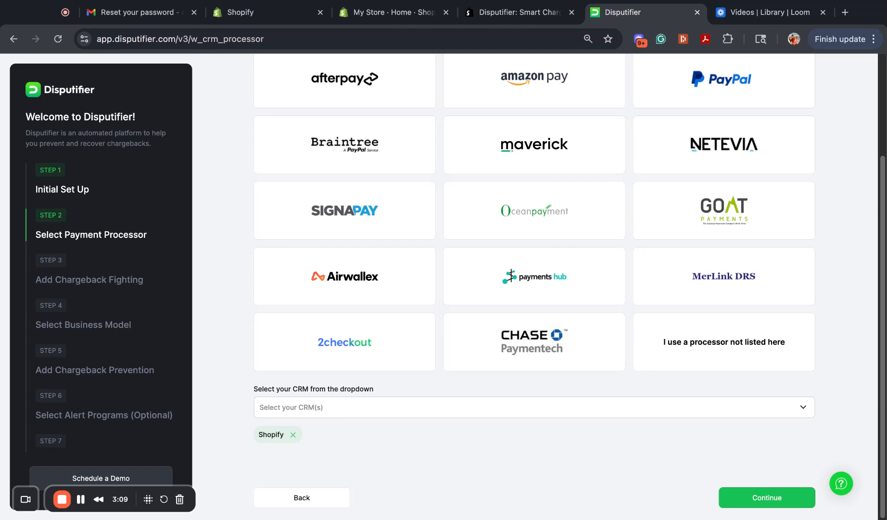
pyautogui.click(534, 407)
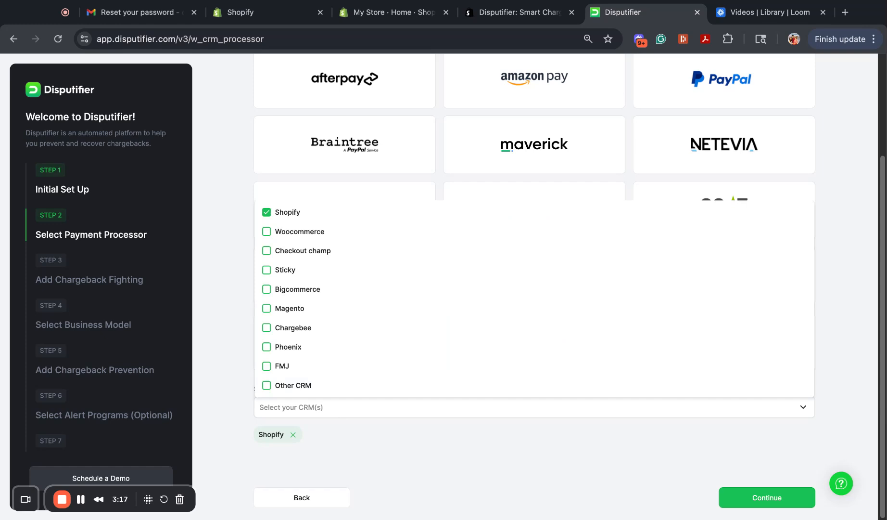
pyautogui.click(370, 437)
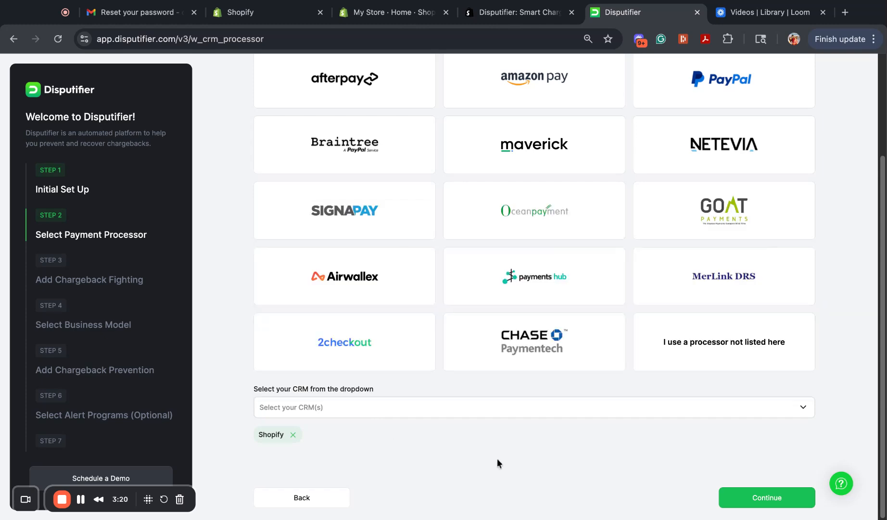
pyautogui.click(730, 502)
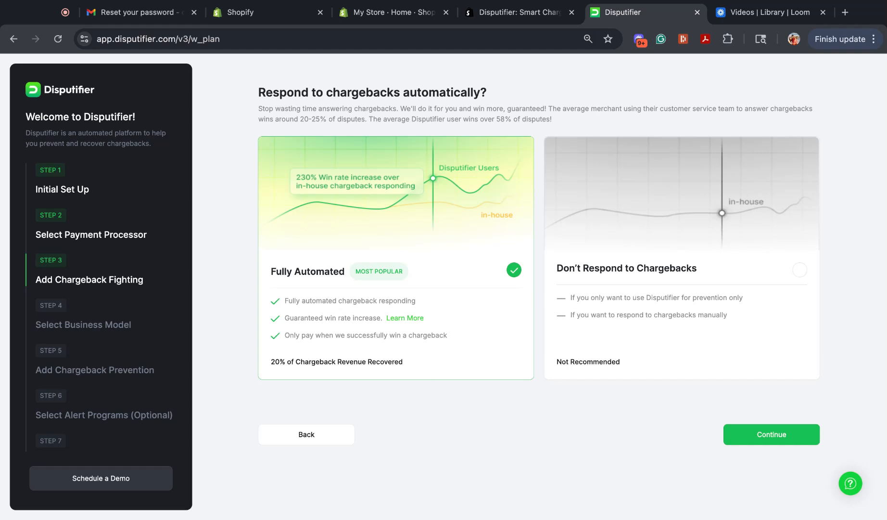
# Choose Fully Automated chargeback responding and continue to the business model selection.
pyautogui.click(595, 240)
pyautogui.click(477, 238)
pyautogui.click(762, 433)
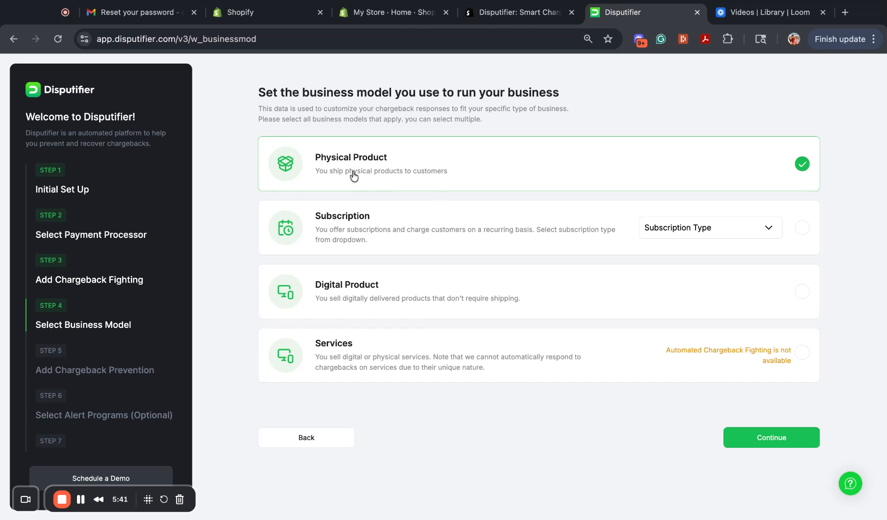
# Keep Physical Product as the only business model, leaving Subscription unselected, and continue to chargeback prevention.
pyautogui.click(466, 251)
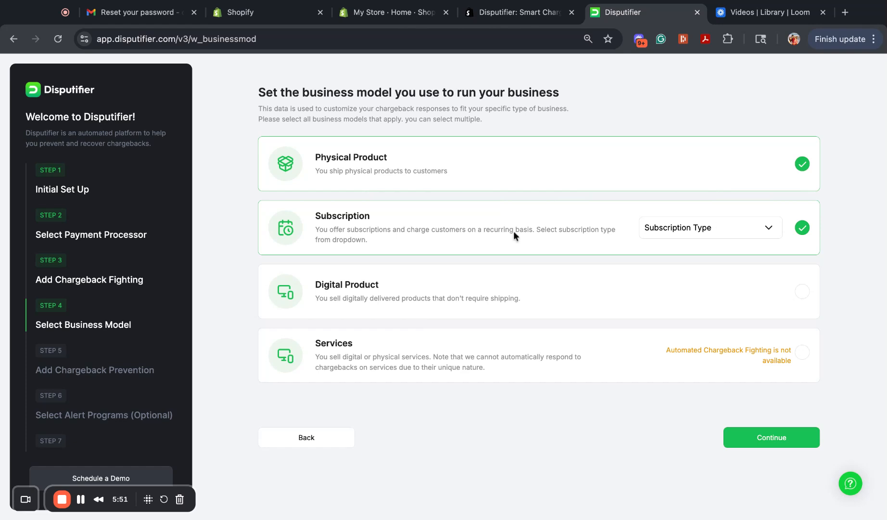
pyautogui.click(803, 228)
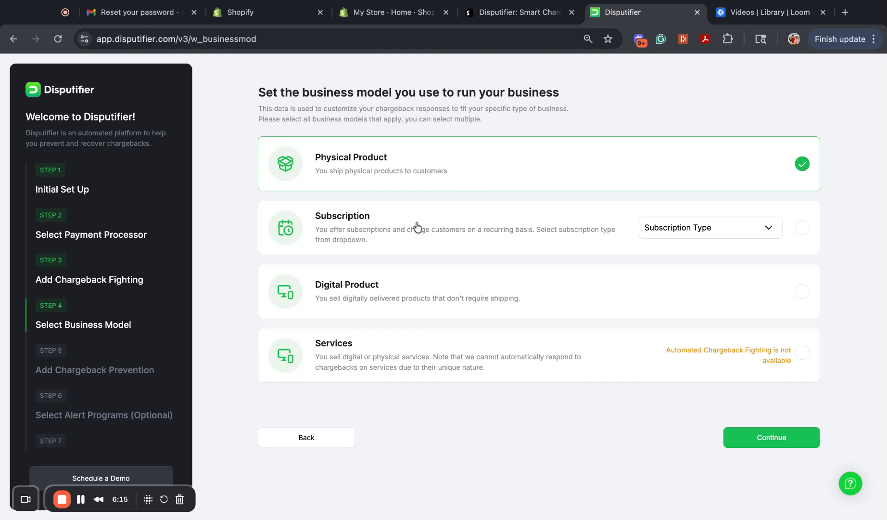
pyautogui.click(746, 442)
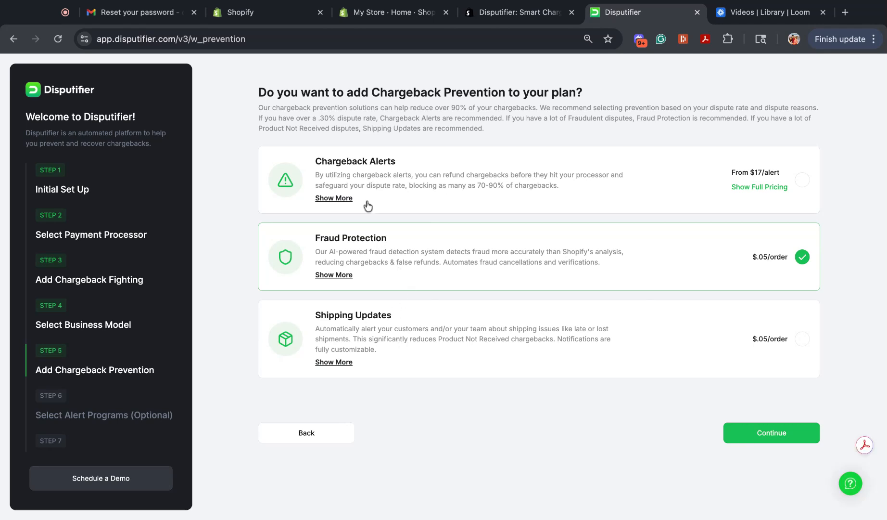
# Set chargeback prevention to Chargeback Alerts without Fraud Protection, and enable the CDRN alert program as well.
pyautogui.click(399, 200)
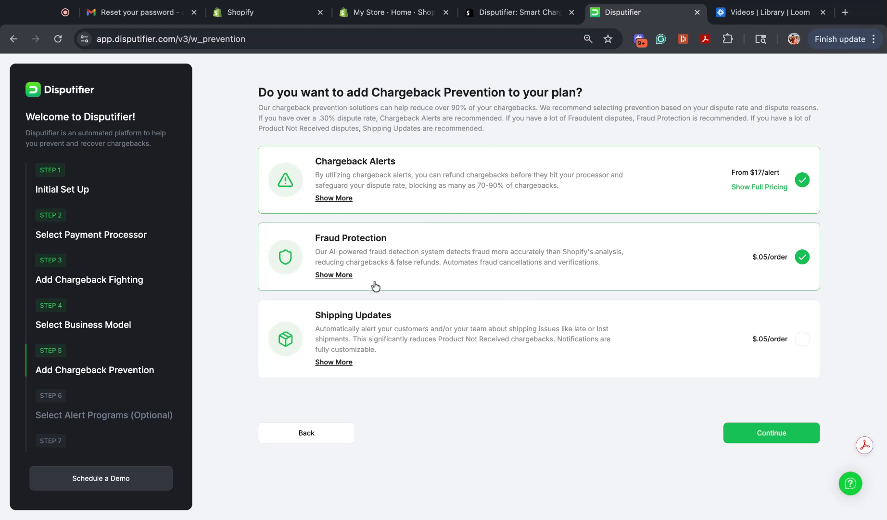
pyautogui.click(464, 269)
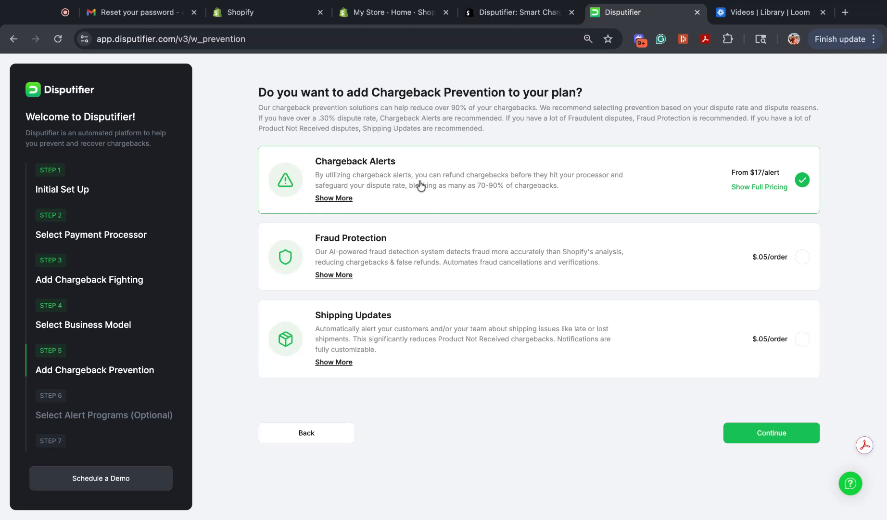
pyautogui.click(751, 434)
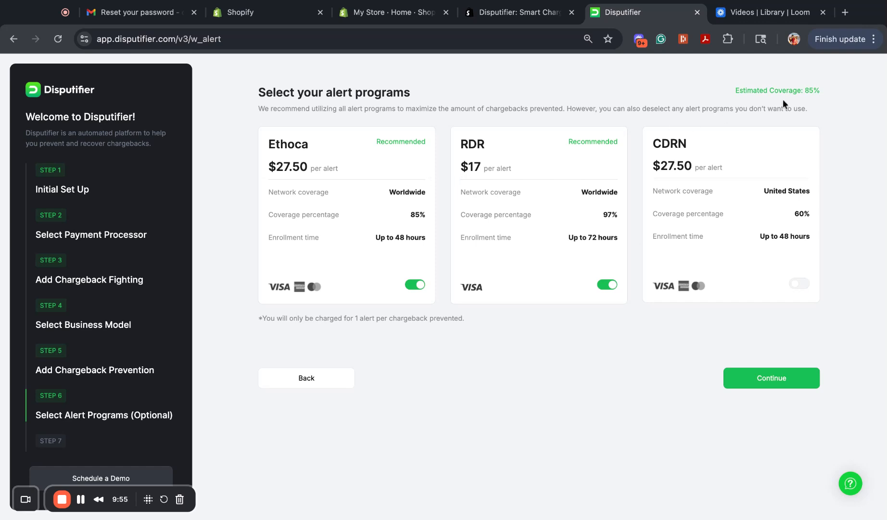
pyautogui.click(799, 283)
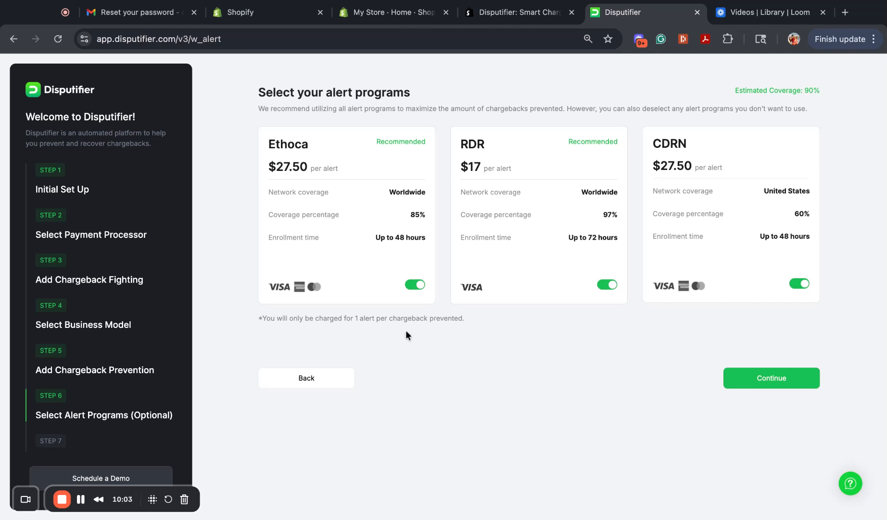
pyautogui.click(739, 387)
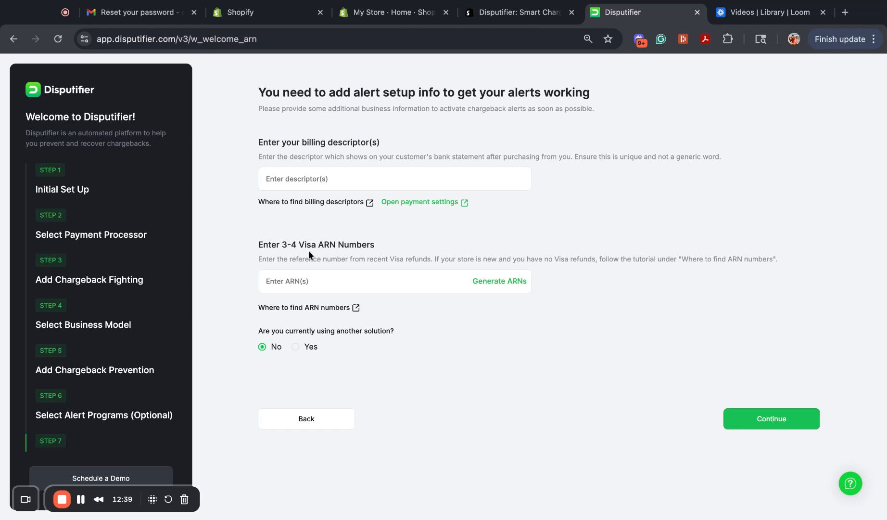
# Try out sample billing descriptors, ending with "luminstreetwear".
pyautogui.click(283, 181)
pyautogui.write('test.test')
pyautogui.press('BackSpace')
pyautogui.press('BackSpace')
pyautogui.press('BackSpace')
pyautogui.press('BackSpace')
pyautogui.press('BackSpace')
pyautogui.press('BackSpace')
pyautogui.press('BackSpace')
pyautogui.press('BackSpace')
pyautogui.press('BackSpace')
pyautogui.write('Nike')
pyautogui.press('BackSpace')
pyautogui.press('BackSpace')
pyautogui.write('lu')
pyautogui.write('appare')
pyautogui.write('l')
pyautogui.press('BackSpace')
pyautogui.press('BackSpace')
pyautogui.press('BackSpace')
pyautogui.press('BackSpace')
pyautogui.press('BackSpace')
pyautogui.press('BackSpace')
pyautogui.press('BackSpace')
pyautogui.write('fashion')
pyautogui.click(284, 178)
pyautogui.press('BackSpace')
pyautogui.write('.')
pyautogui.press('BackSpace')
pyautogui.press('Left')
pyautogui.press('Left')
pyautogui.press('Left')
pyautogui.press('Left')
pyautogui.press('Left')
pyautogui.write('street')
pyautogui.press('Right')
pyautogui.press('Right')
pyautogui.press('Right')
pyautogui.press('Right')
pyautogui.press('BackSpace')
pyautogui.press('BackSpace')
pyautogui.press('BackSpace')
pyautogui.press('BackSpace')
pyautogui.press('BackSpace')
pyautogui.press('BackSpace')
pyautogui.press('BackSpace')
pyautogui.write('wear')
# Replace the billing descriptor with "test.test" and submit the alert setup info without any ARN numbers.
pyautogui.doubleClick(275, 178)
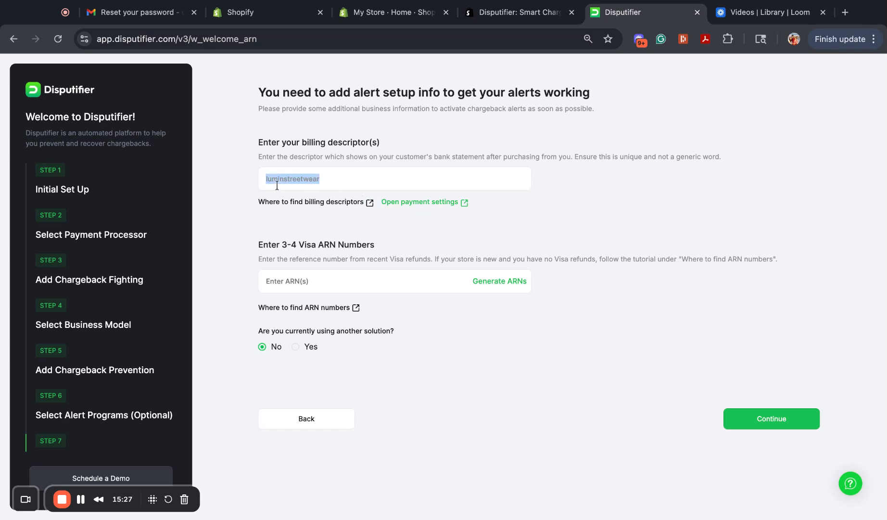
pyautogui.click(300, 180)
pyautogui.doubleClick(301, 180)
pyautogui.write('test.test')
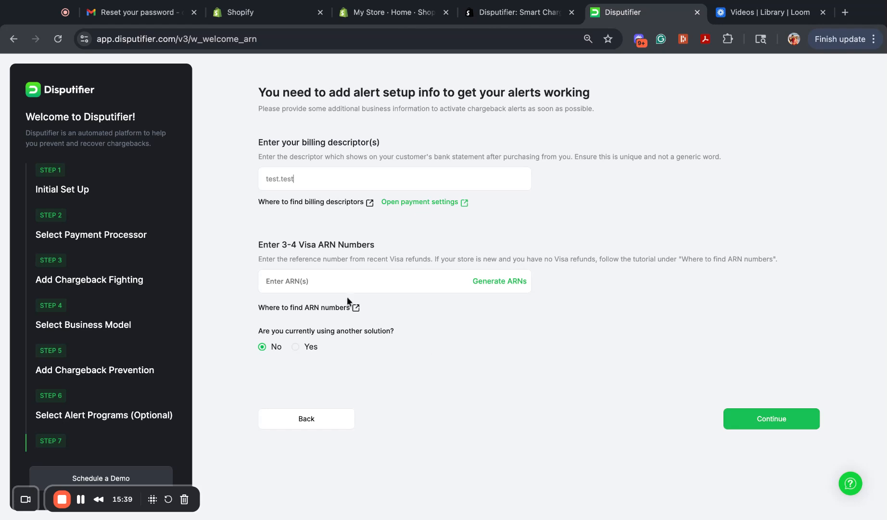
pyautogui.click(765, 425)
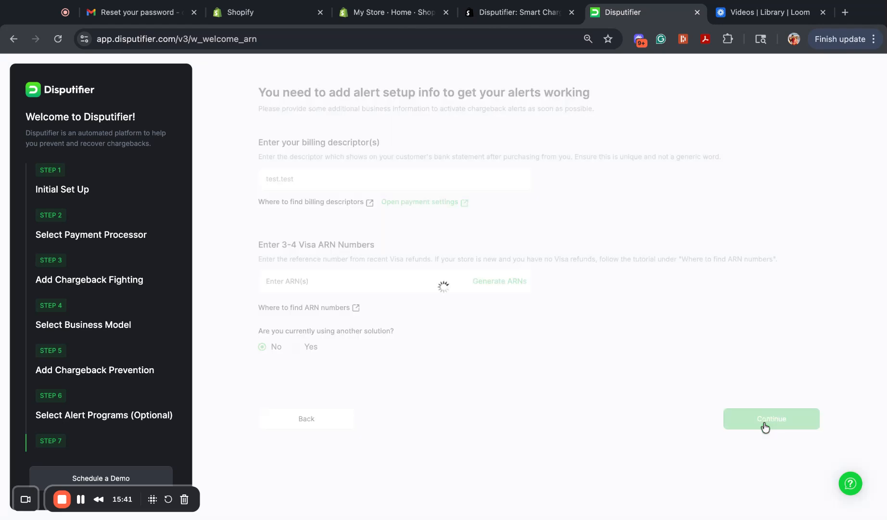